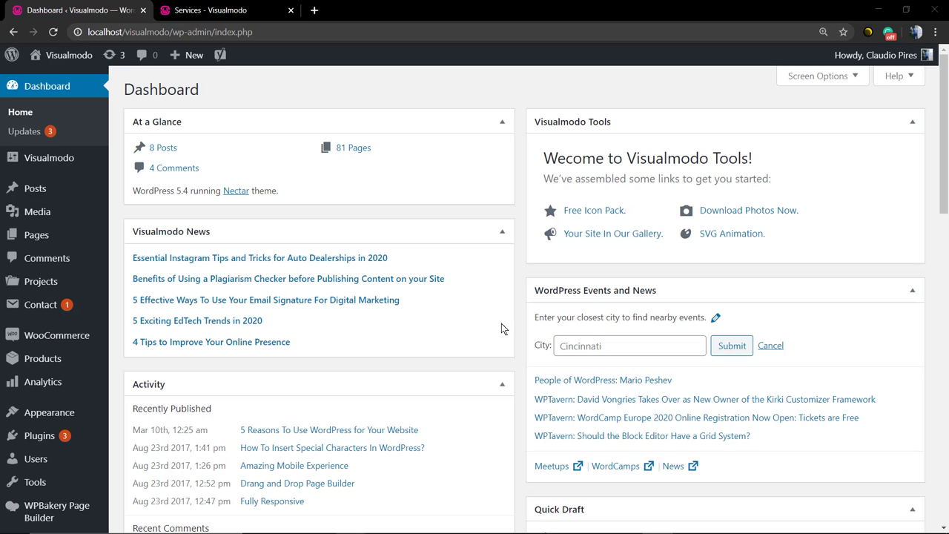
# - Check the header navigation and its dropdowns on the live site, finishing on the Services page
pyautogui.click(204, 11)
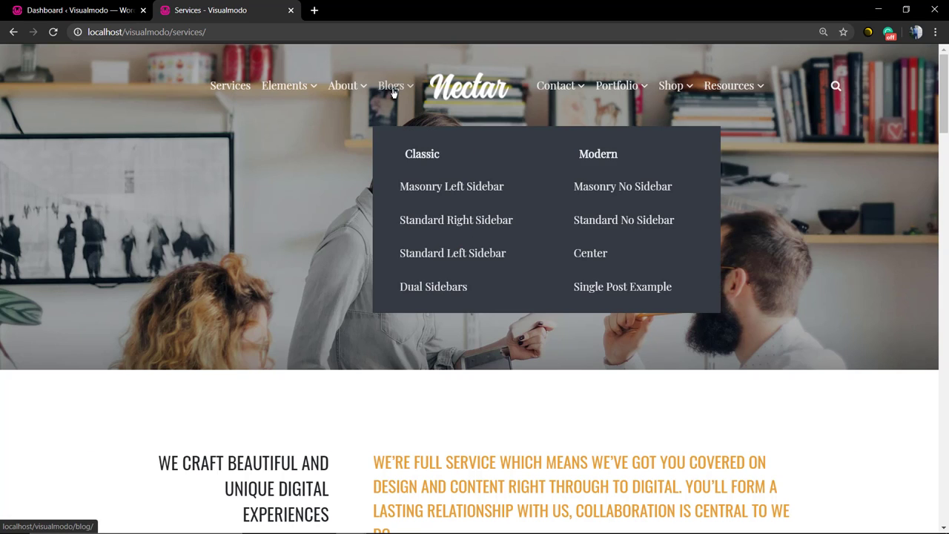
pyautogui.moveTo(645, 95)
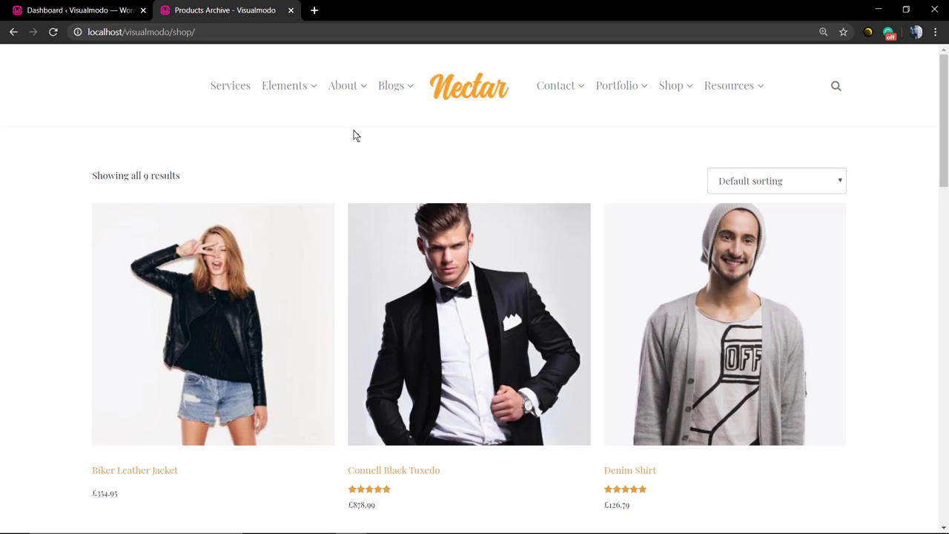
pyautogui.click(215, 88)
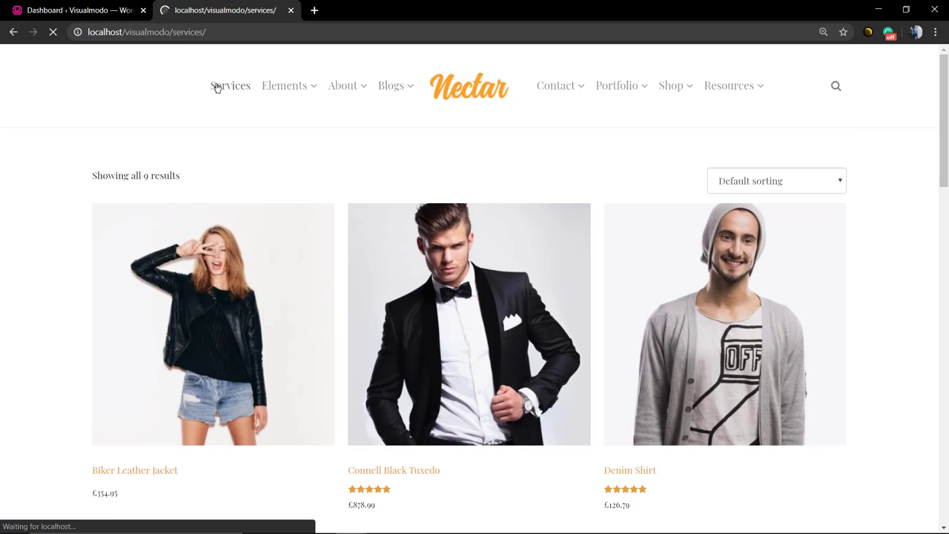
# - Return to the WordPress dashboard and open the page for editing the site's navigation menus
pyautogui.click(93, 14)
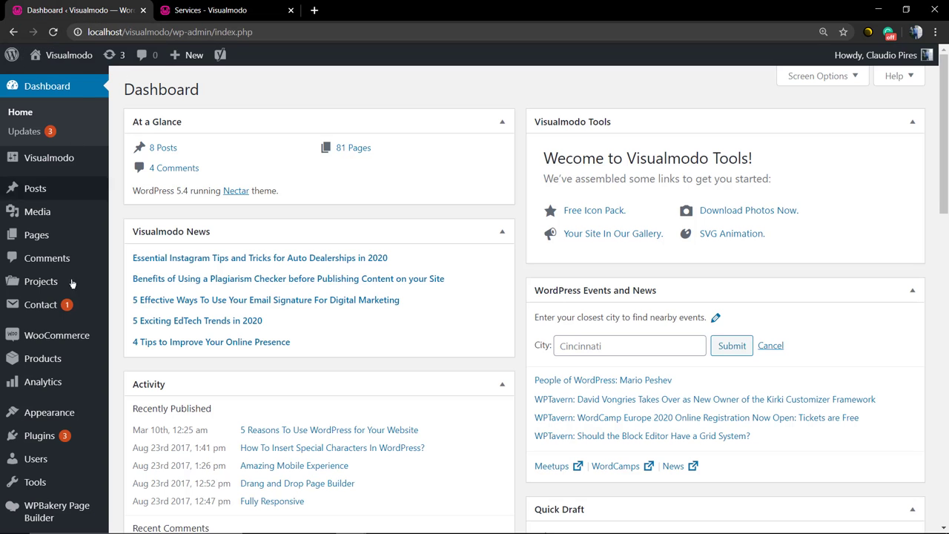
pyautogui.moveTo(69, 409)
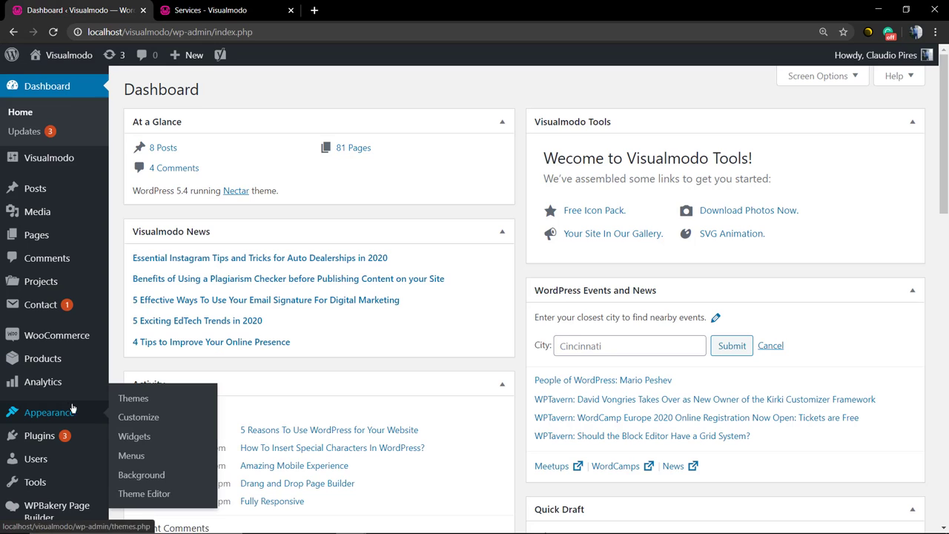
pyautogui.click(155, 456)
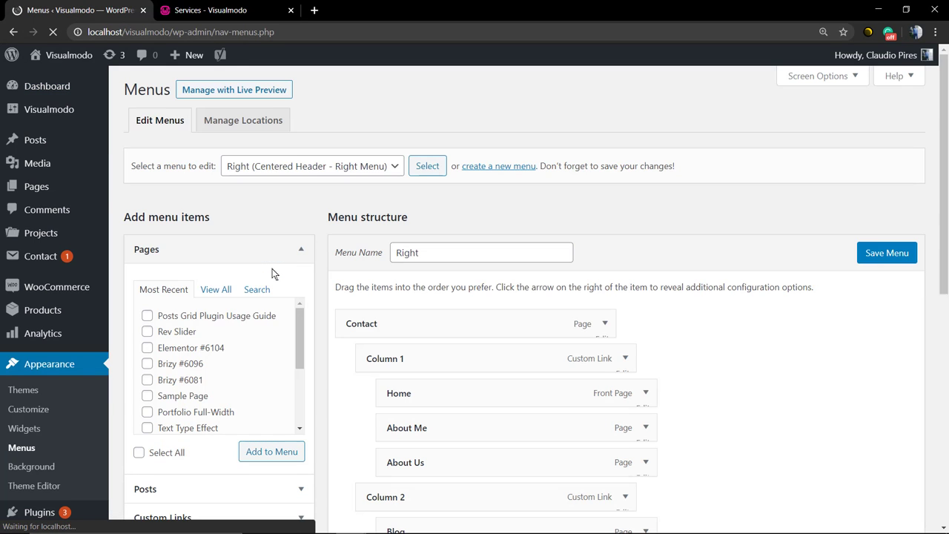
pyautogui.scroll(-2, 297, 244)
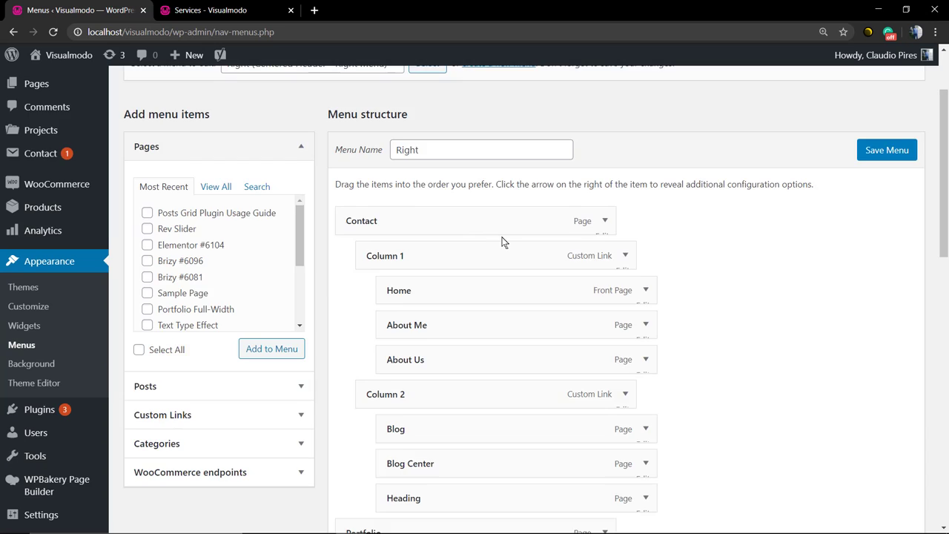
pyautogui.scroll(-6, 503, 237)
pyautogui.scroll(-3, 503, 237)
pyautogui.scroll(12, 419, 256)
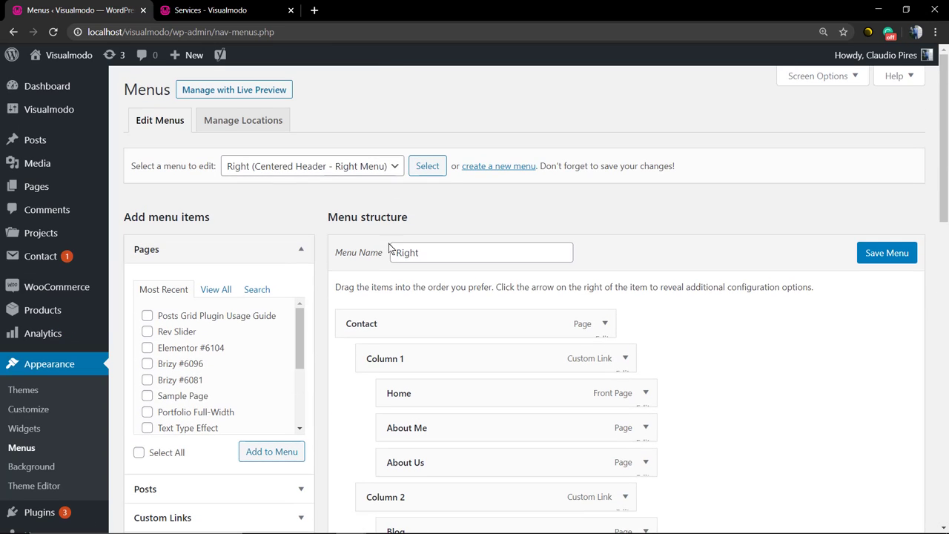
# - Load the "Left (Centered Header - Left Menu)" menu for editing
pyautogui.rightClick(336, 169)
pyautogui.click(307, 171)
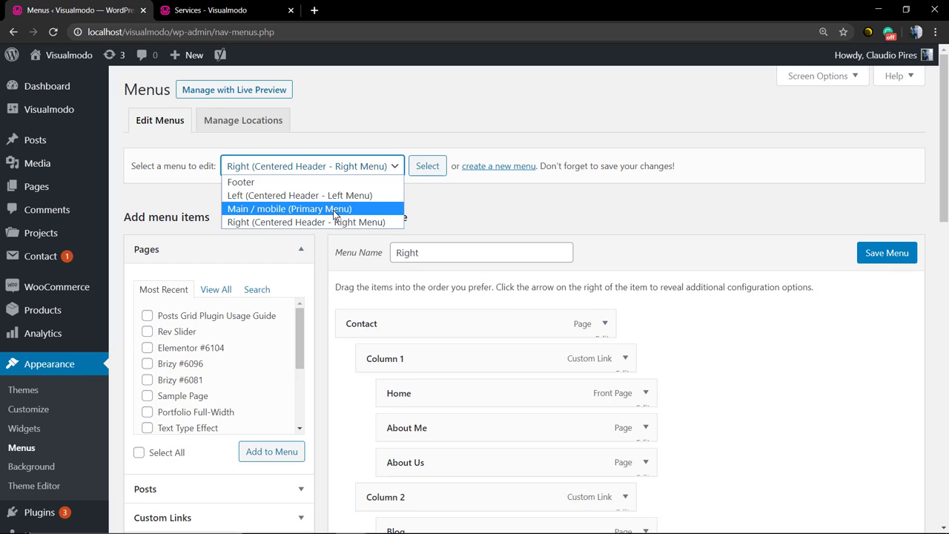
pyautogui.click(335, 211)
pyautogui.click(361, 172)
pyautogui.click(382, 195)
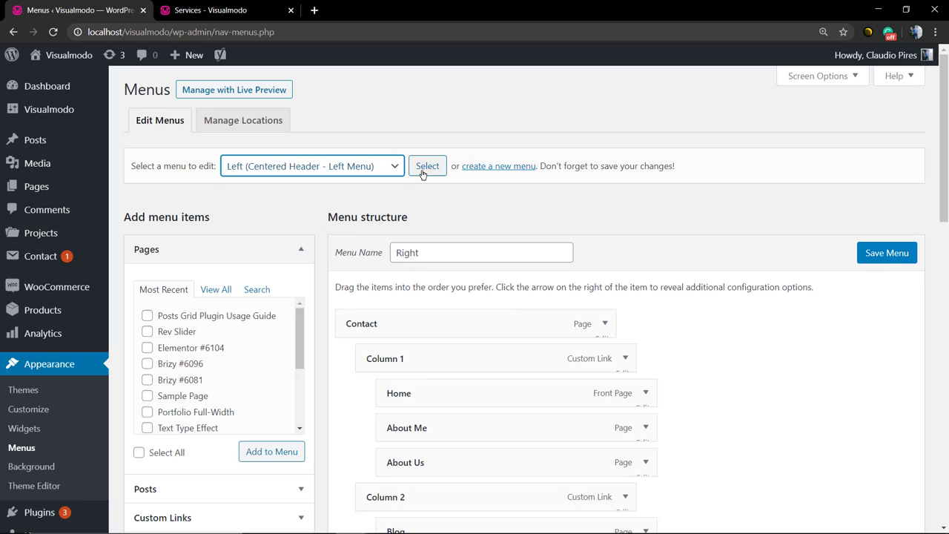
pyautogui.click(421, 171)
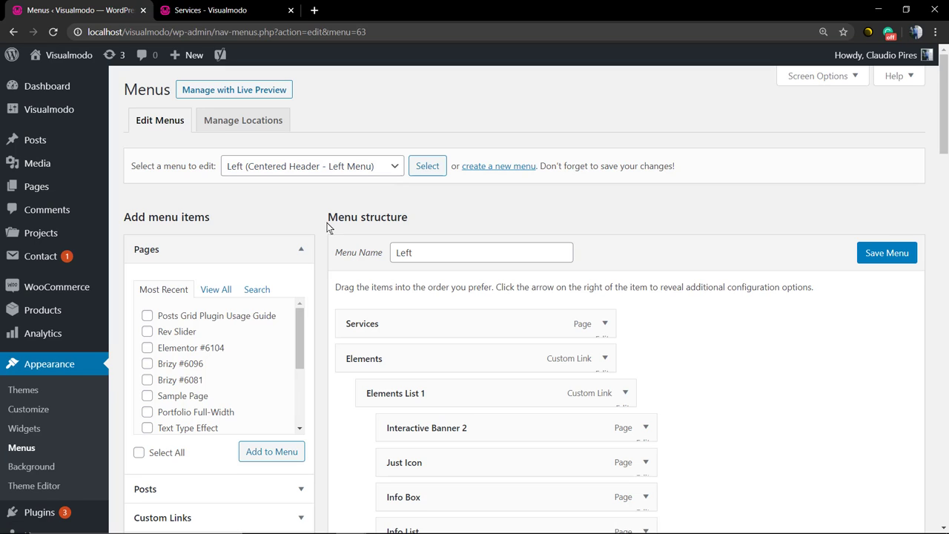
# - Inspect the settings of the Services and Elements menu items, including the URL of Elements, and collapse both
pyautogui.scroll(-2, 331, 231)
pyautogui.click(605, 220)
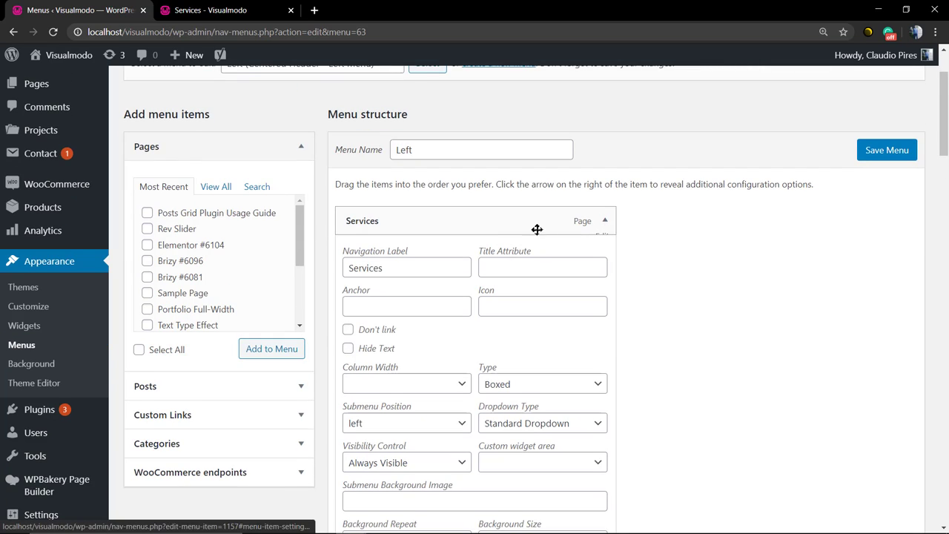
pyautogui.click(608, 221)
pyautogui.click(600, 256)
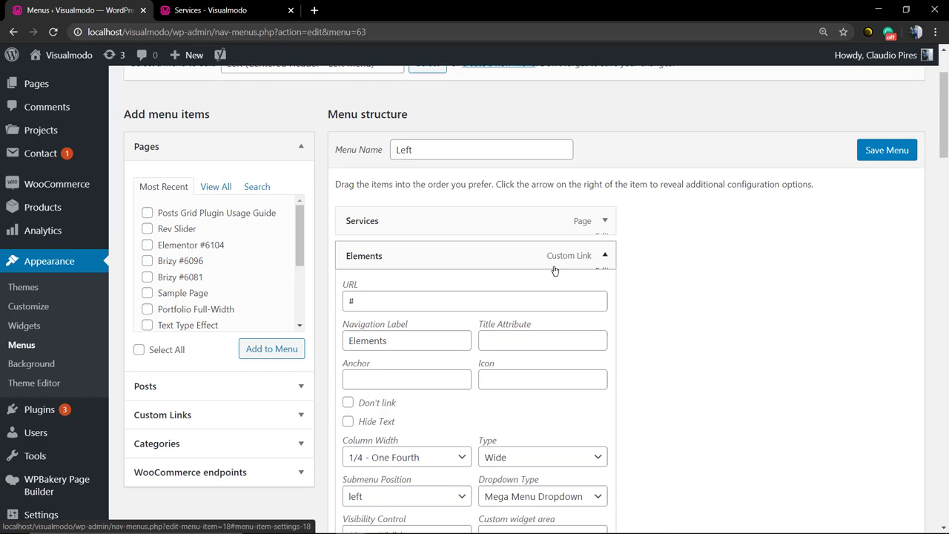
pyautogui.doubleClick(406, 301)
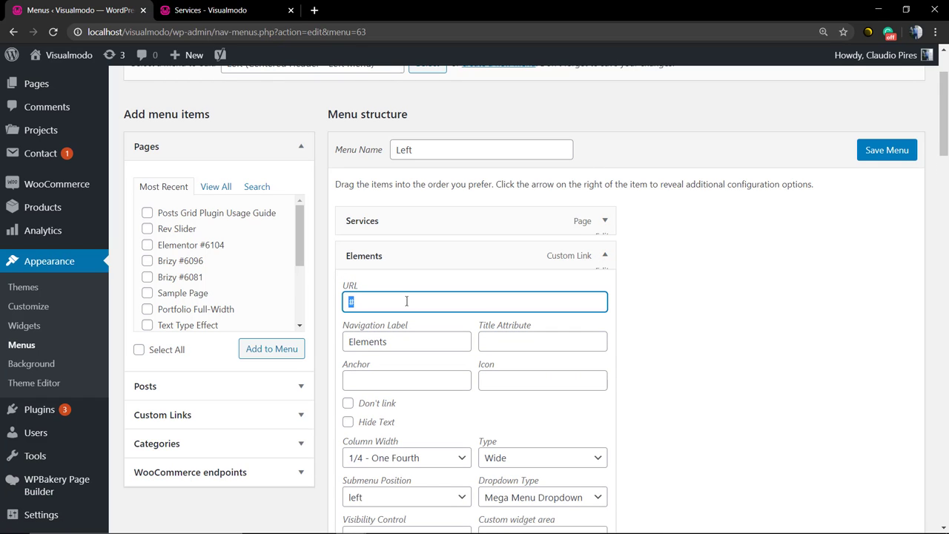
pyautogui.click(604, 256)
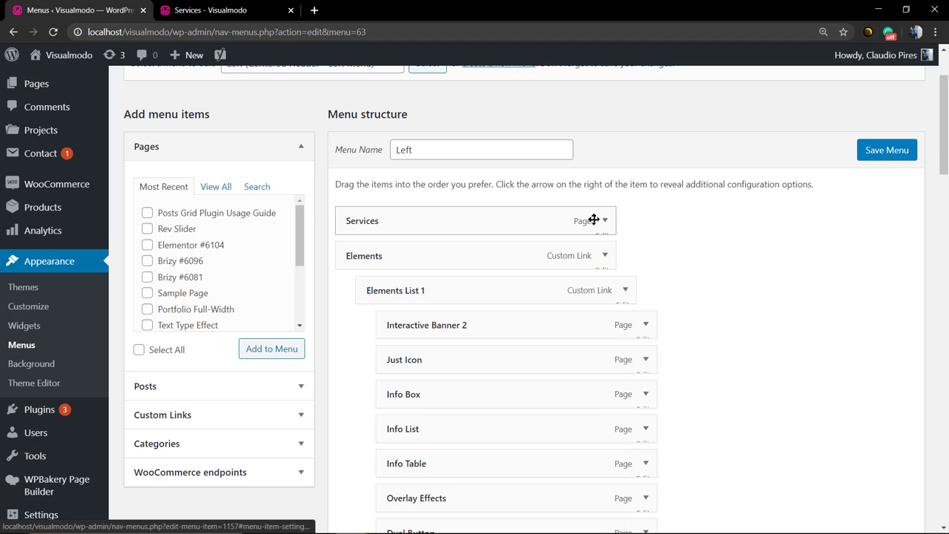
# - Remove the Services item from the Left menu structure
pyautogui.click(599, 222)
pyautogui.scroll(-6, 317, 329)
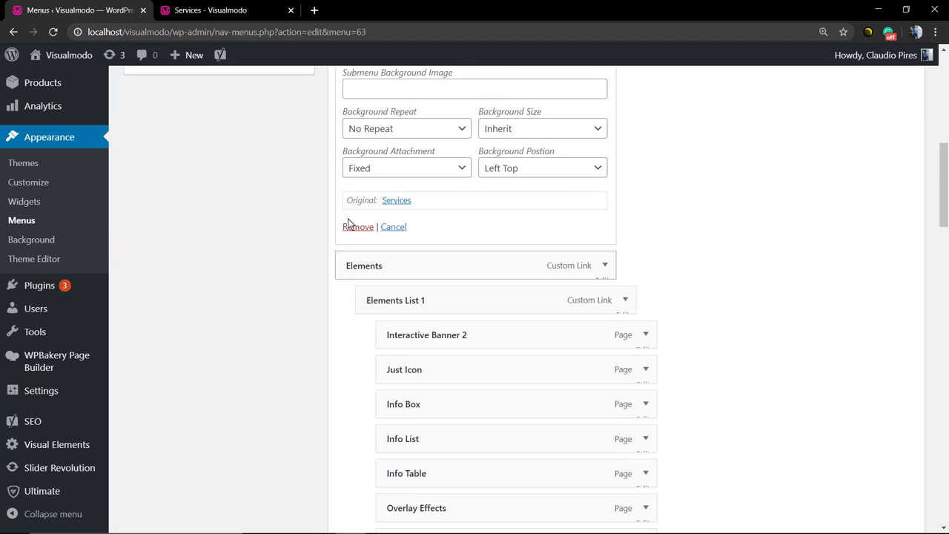
pyautogui.click(353, 227)
pyautogui.scroll(5, 306, 260)
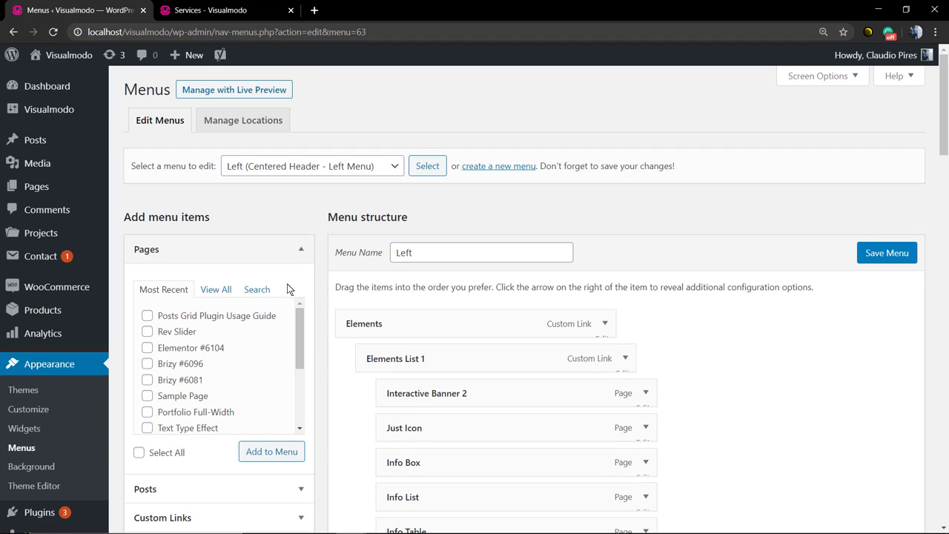
pyautogui.scroll(-6, 186, 334)
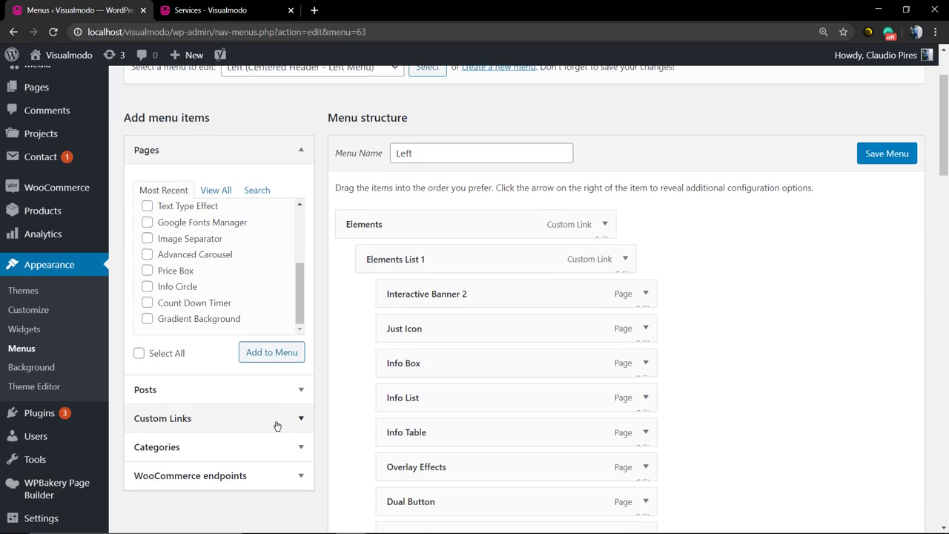
pyautogui.click(191, 406)
pyautogui.rightClick(193, 260)
pyautogui.click(214, 247)
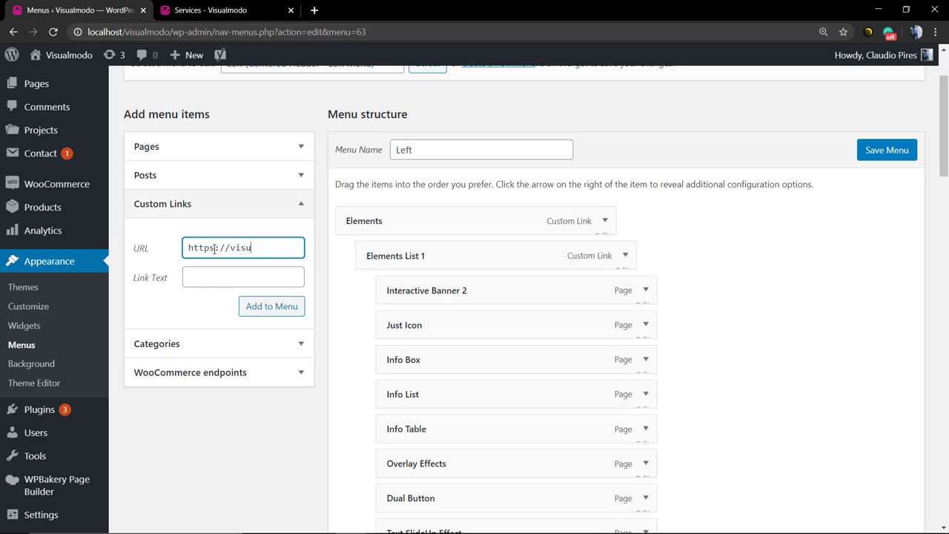
pyautogui.write('https://visualmodo.com')
pyautogui.click(262, 277)
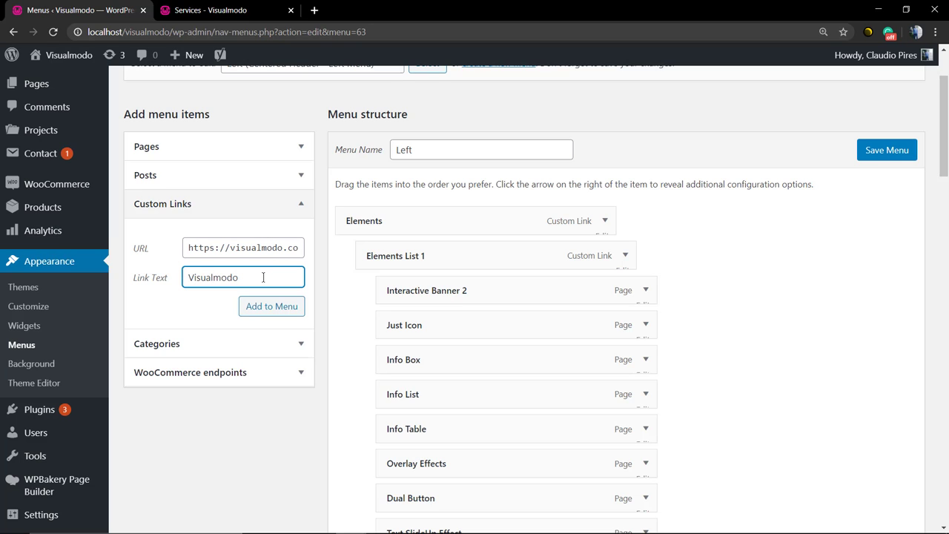
pyautogui.click(285, 306)
pyautogui.rightClick(286, 303)
pyautogui.click(212, 433)
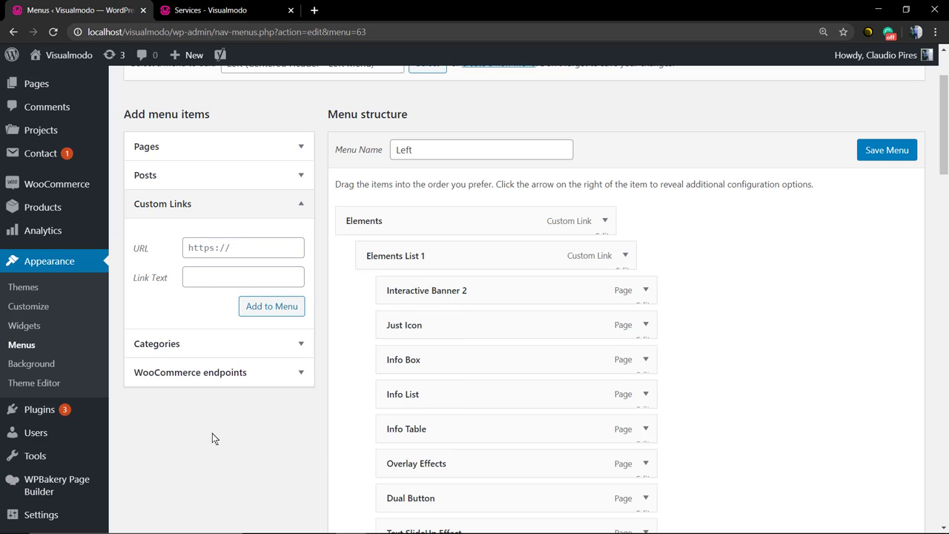
# - Move the Visualmodo custom link to the first position, above Elements, and save the menu
pyautogui.scroll(-8, 417, 377)
pyautogui.scroll(-15, 371, 385)
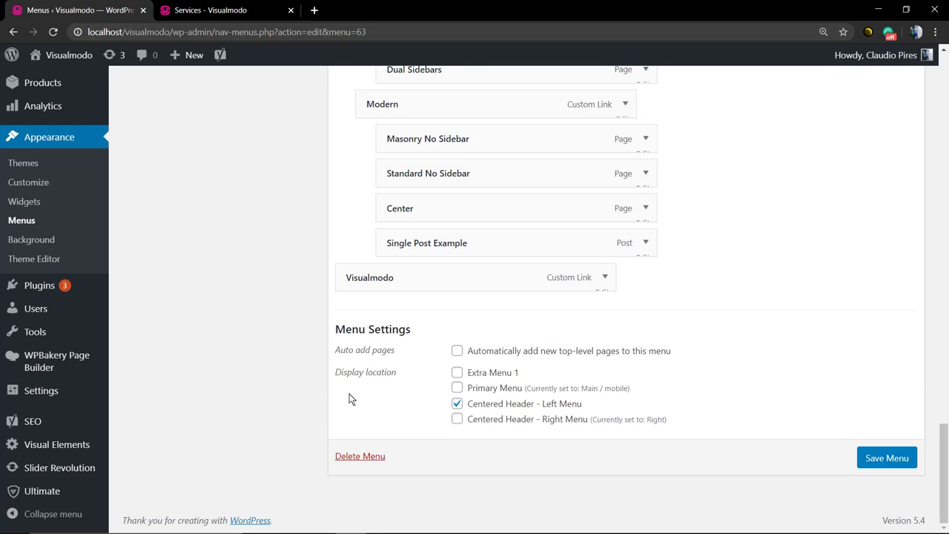
pyautogui.moveTo(415, 274); pyautogui.dragTo(431, 320)
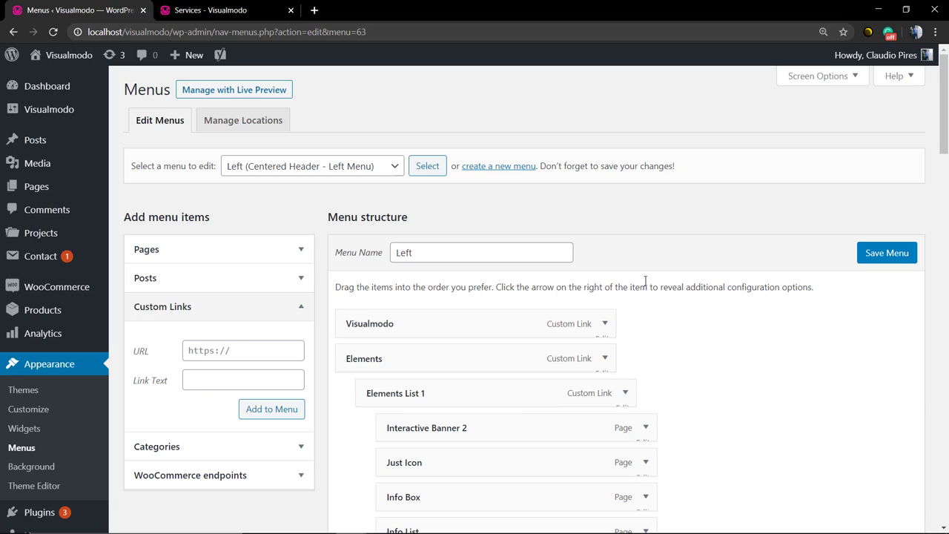
pyautogui.click(881, 255)
pyautogui.rightClick(786, 252)
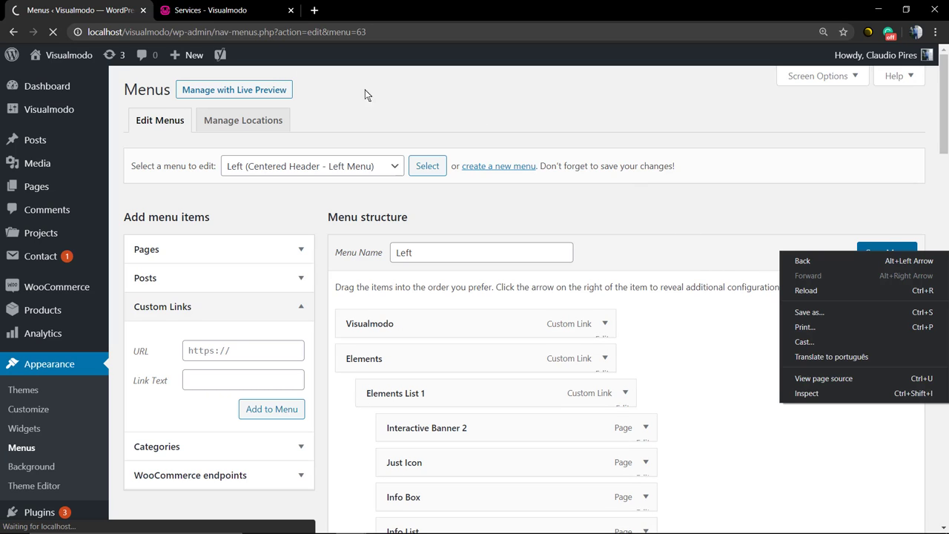
# - Test the Visualmodo link in the live site's header and return to the Services page
pyautogui.click(202, 11)
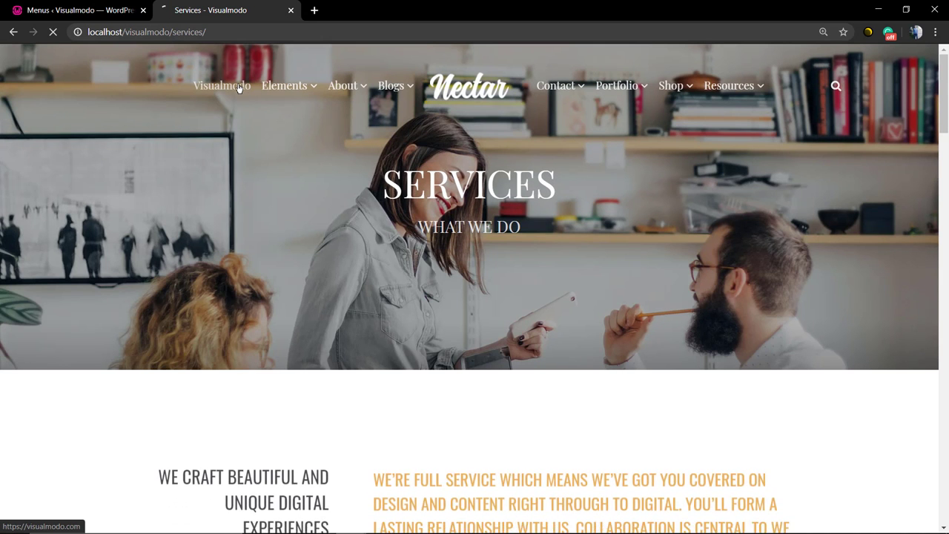
pyautogui.click(239, 87)
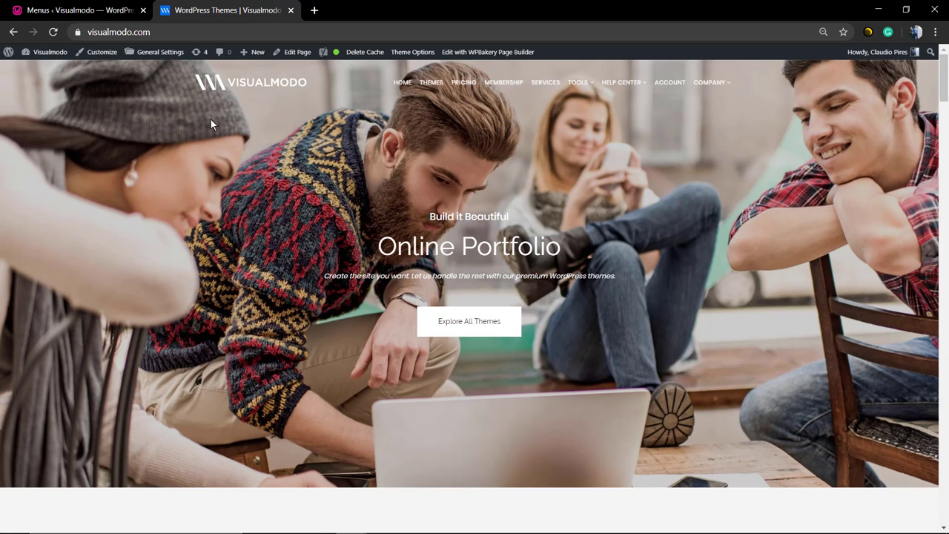
pyautogui.click(8, 32)
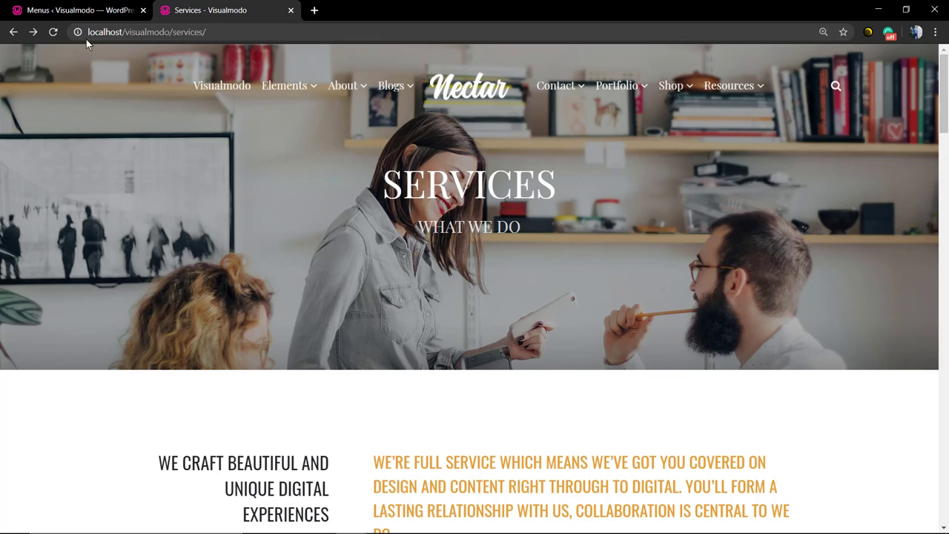
# - Back in the dashboard's menu editor, enable the Link Target advanced menu property in the screen options
pyautogui.click(74, 11)
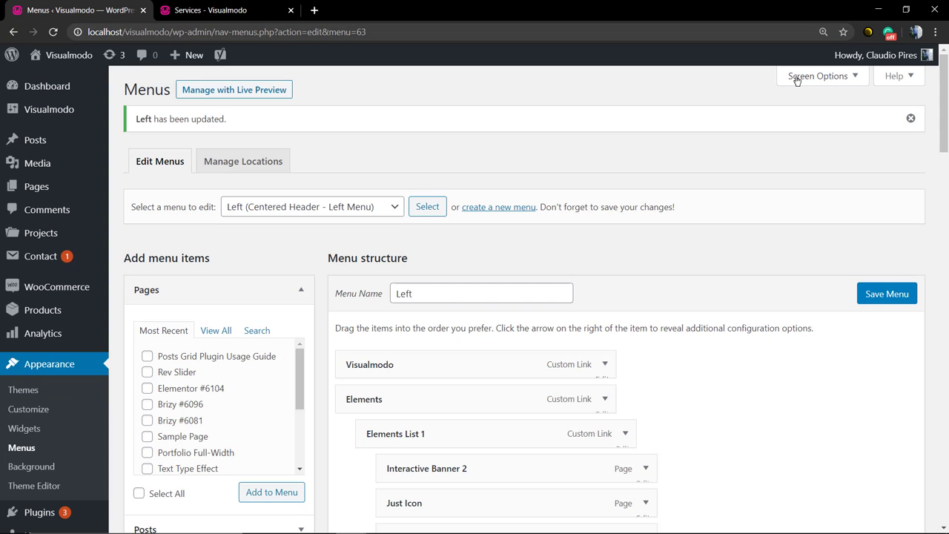
pyautogui.click(851, 78)
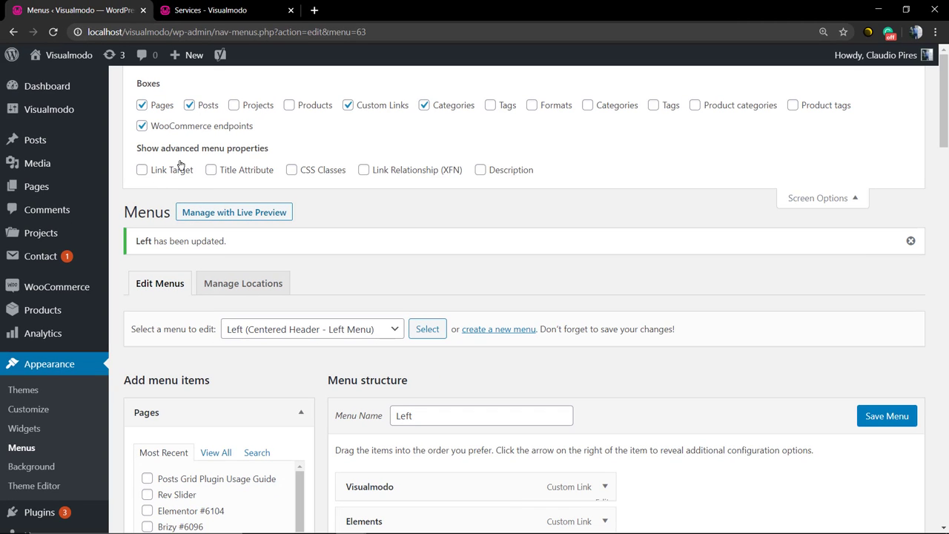
pyautogui.tripleClick(188, 149)
pyautogui.click(156, 177)
pyautogui.click(847, 198)
# - Set the Visualmodo menu item to open its link in a new window/tab and save the menu
pyautogui.scroll(-3, 483, 235)
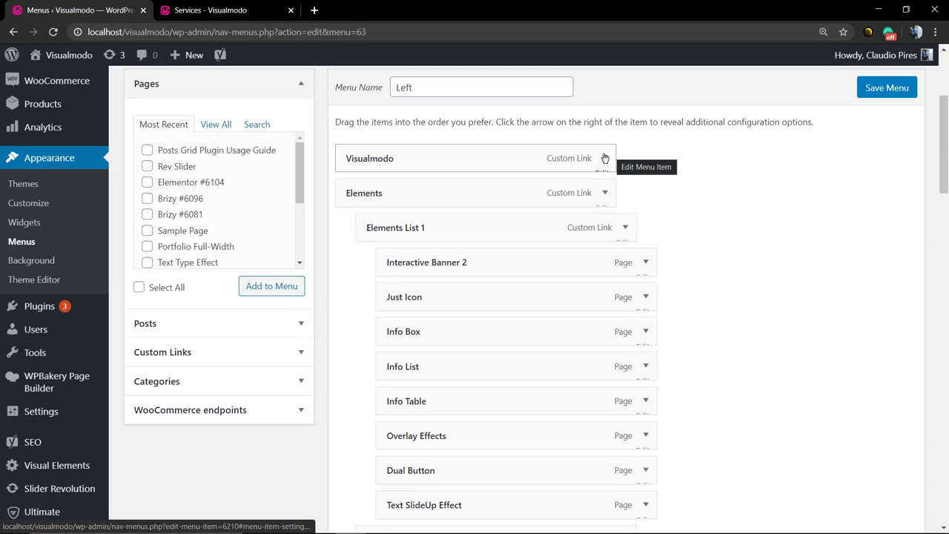
pyautogui.scroll(3, 575, 252)
pyautogui.scroll(-2, 564, 253)
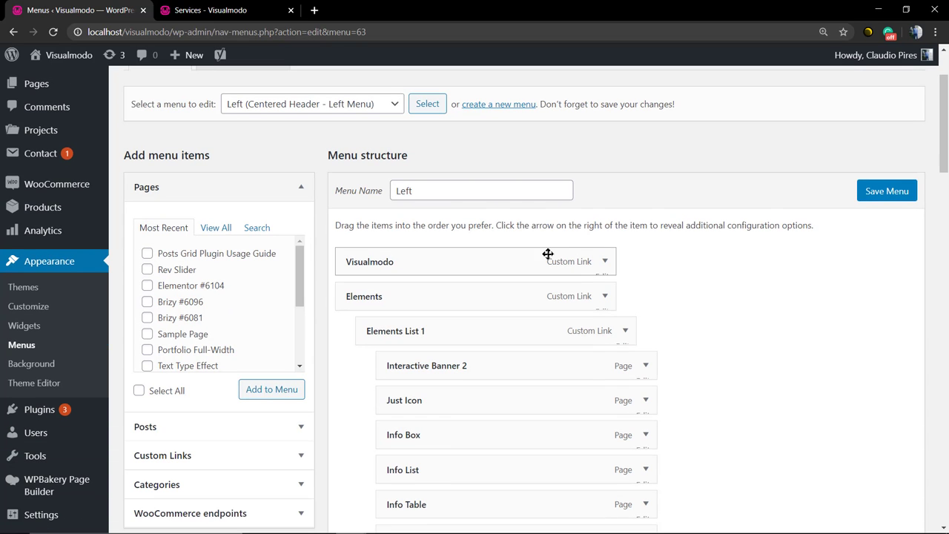
pyautogui.click(605, 262)
pyautogui.scroll(-4, 538, 262)
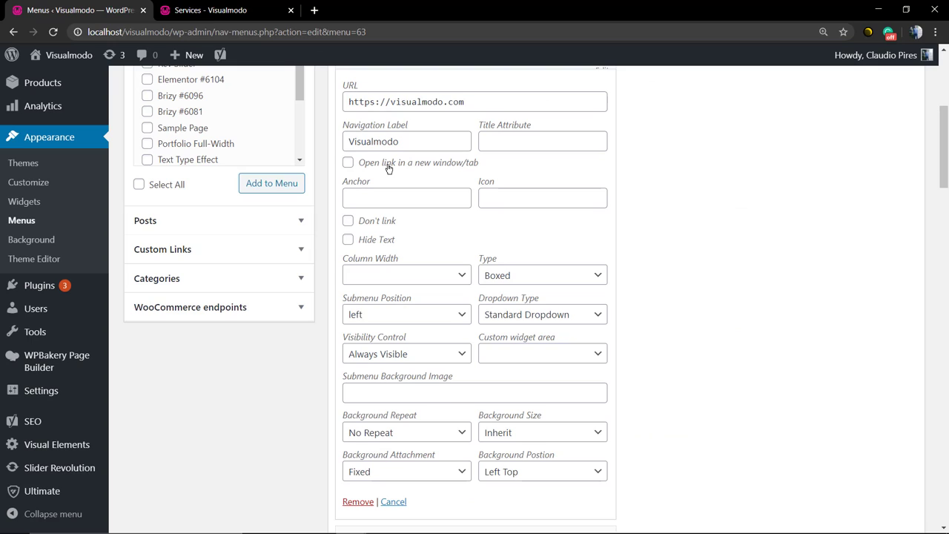
pyautogui.click(387, 168)
pyautogui.scroll(-5, 453, 215)
pyautogui.scroll(7, 443, 237)
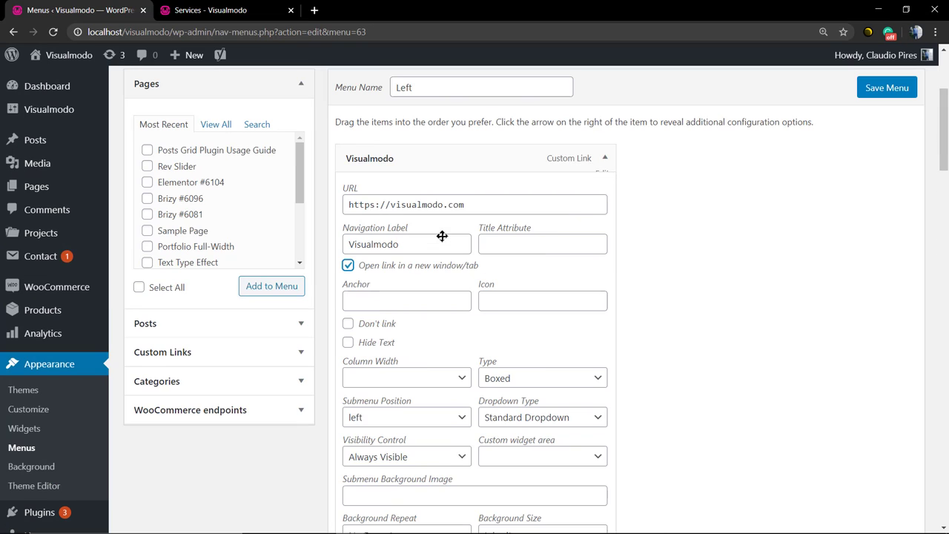
pyautogui.scroll(-15, 556, 281)
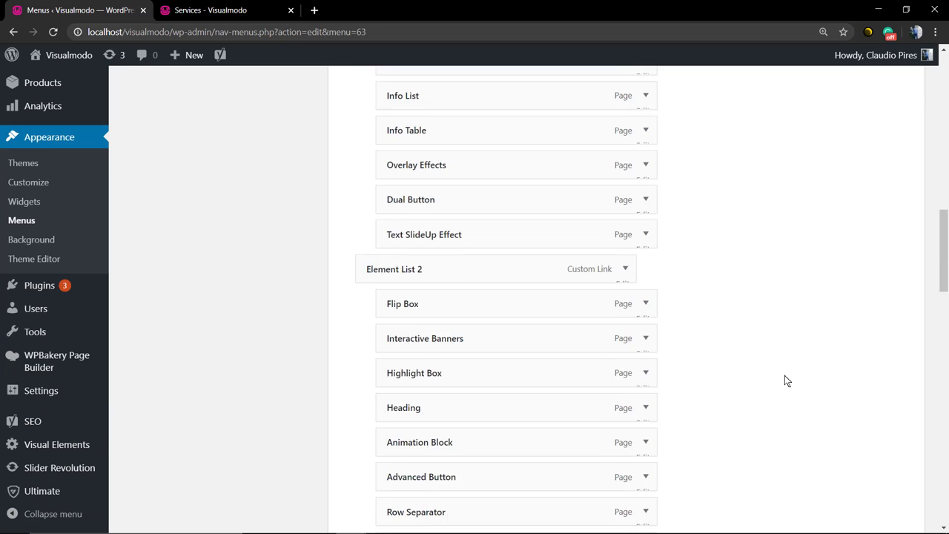
pyautogui.click(858, 463)
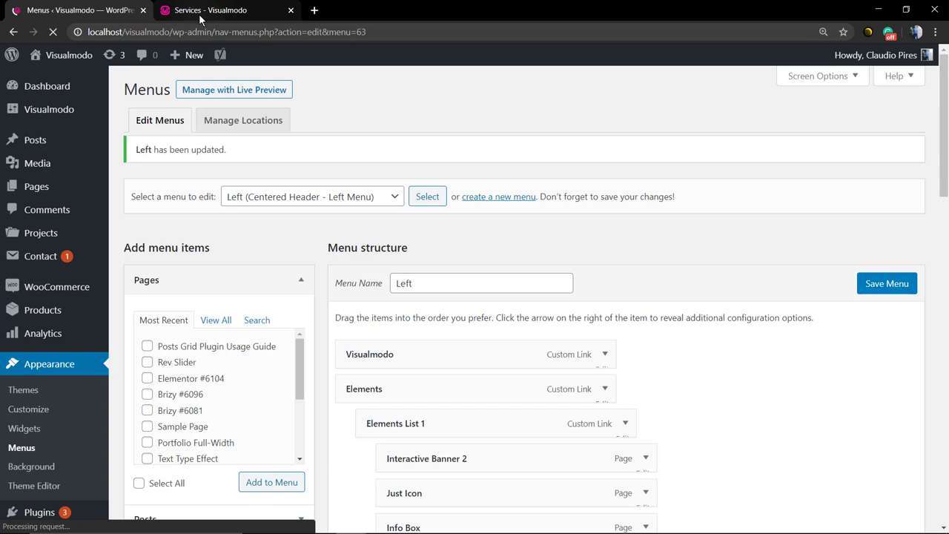
# - Refresh the live site, test the Visualmodo link in its header, and return to the dashboard's menu editor
pyautogui.click(187, 16)
pyautogui.press('F5')
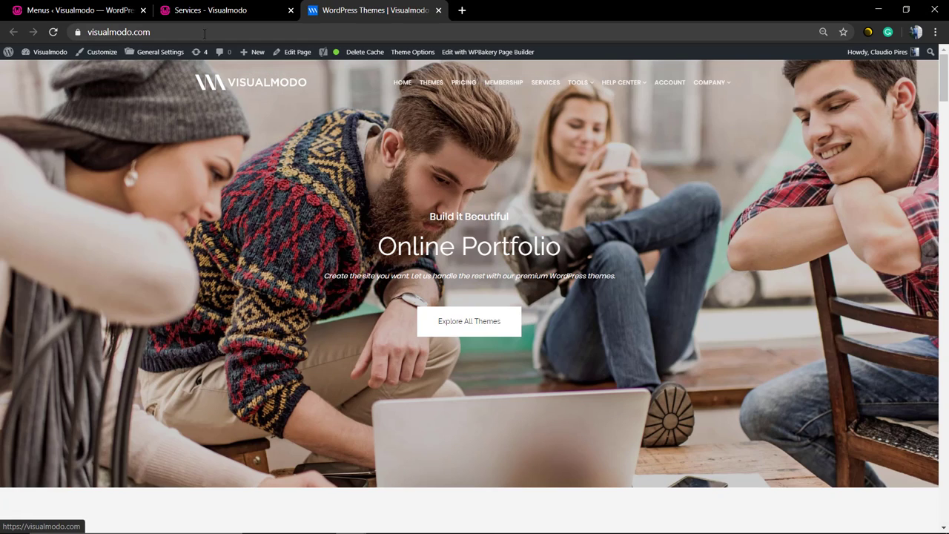
pyautogui.click(202, 12)
pyautogui.click(94, 15)
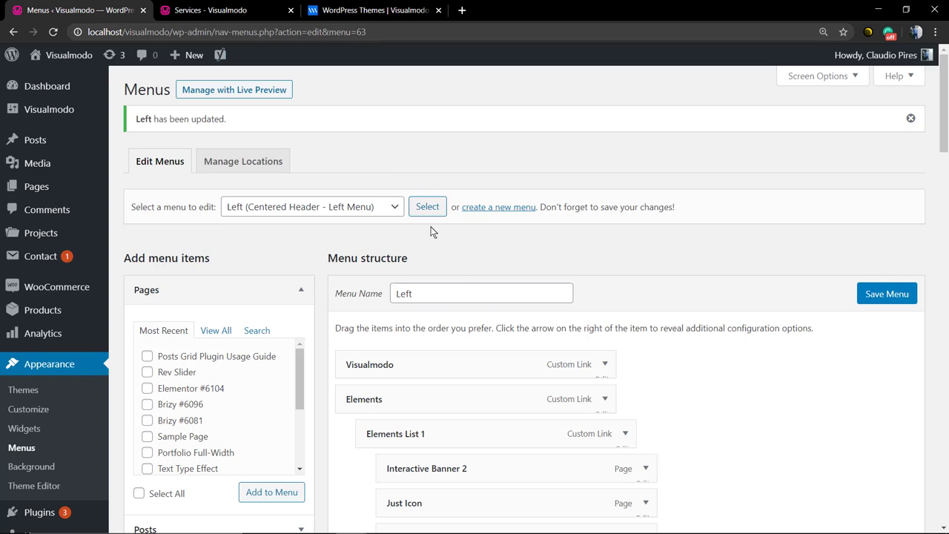
# - Remove the Visualmodo custom link from the Left menu's structure
pyautogui.scroll(-3, 464, 292)
pyautogui.click(599, 159)
pyautogui.scroll(-3, 322, 326)
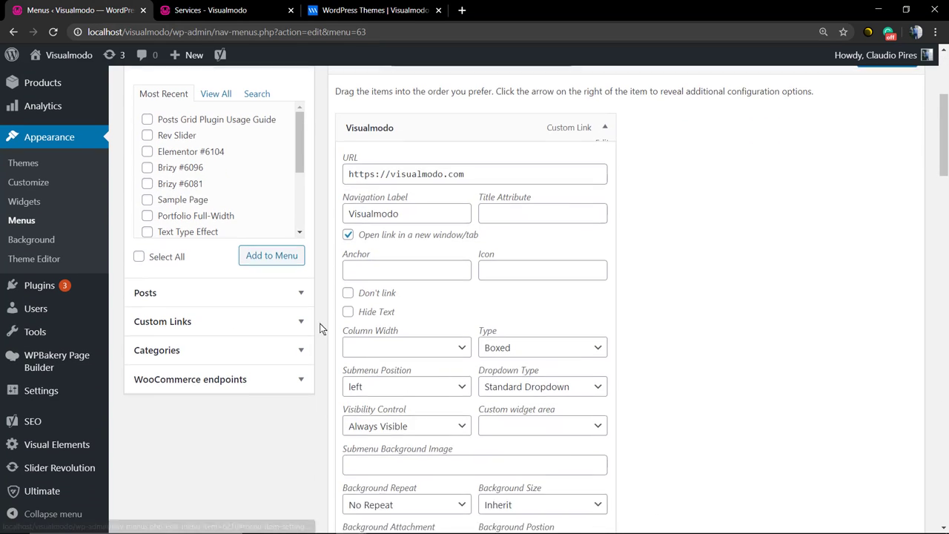
pyautogui.click(356, 398)
pyautogui.scroll(3, 255, 347)
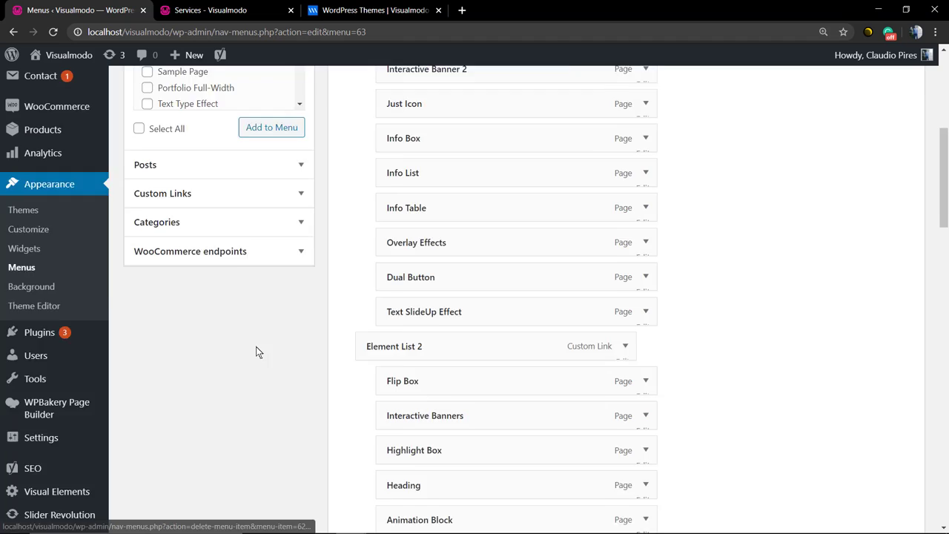
# - Find the Services page in the full list of pages and add it to the Left menu
pyautogui.click(206, 230)
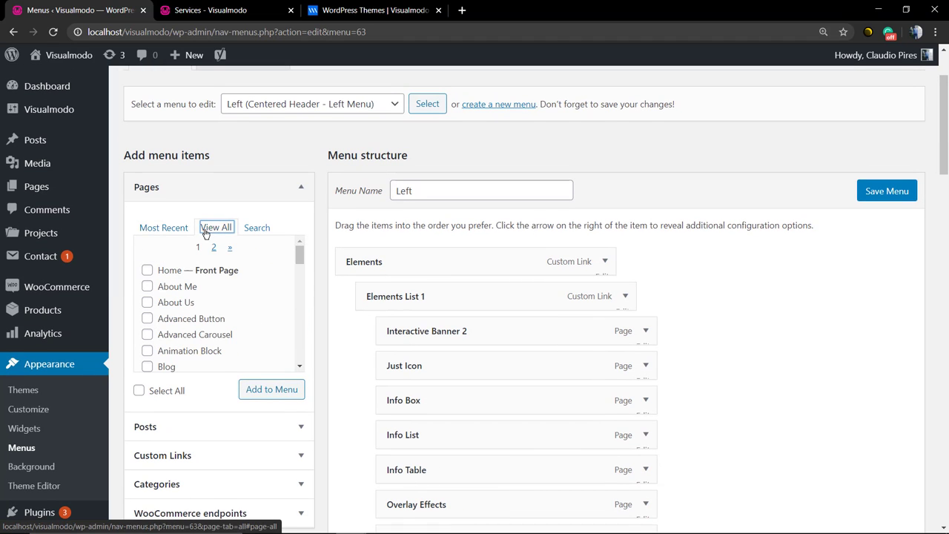
pyautogui.scroll(-10, 219, 275)
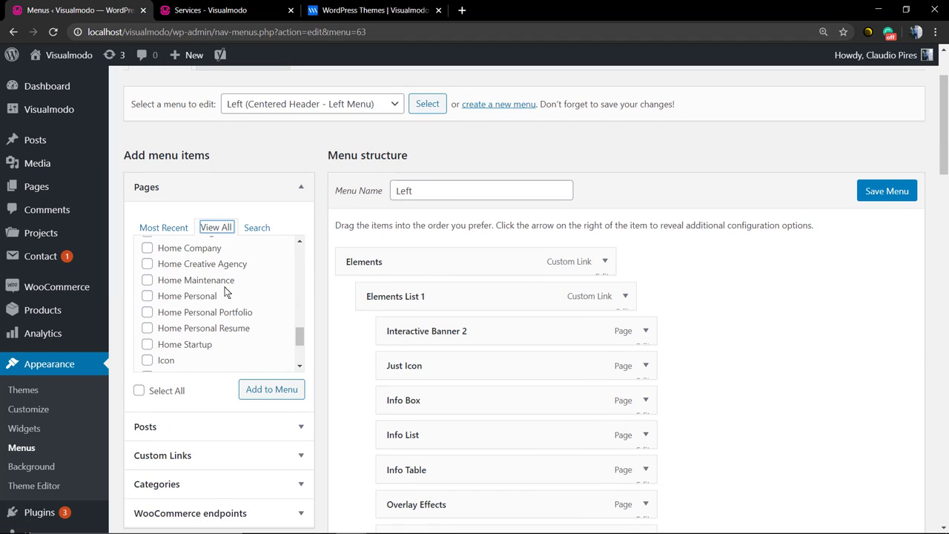
pyautogui.click(214, 362)
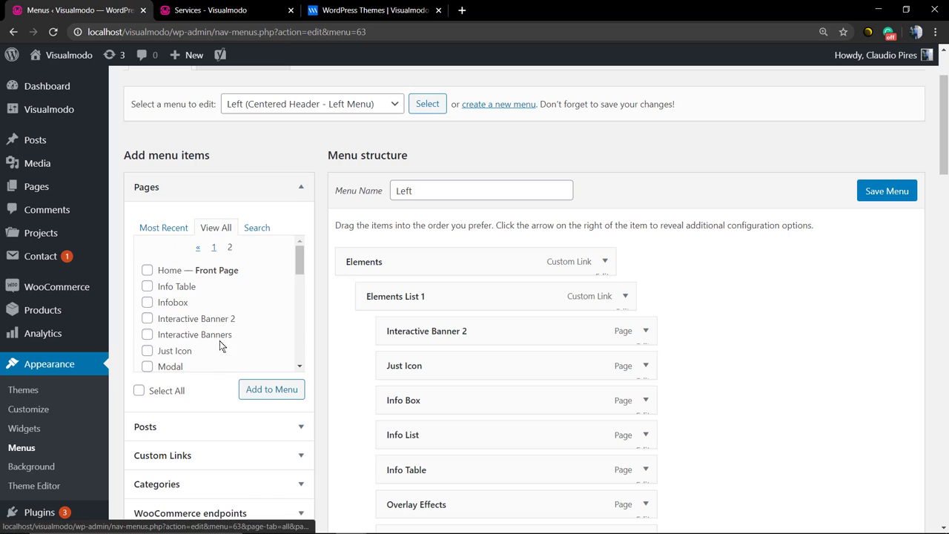
pyautogui.scroll(-9, 223, 300)
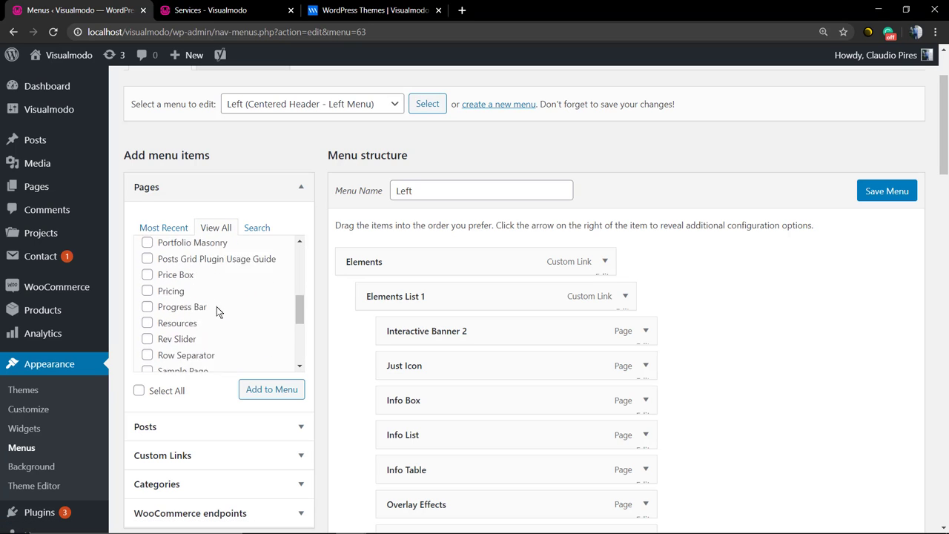
pyautogui.click(200, 317)
pyautogui.click(271, 390)
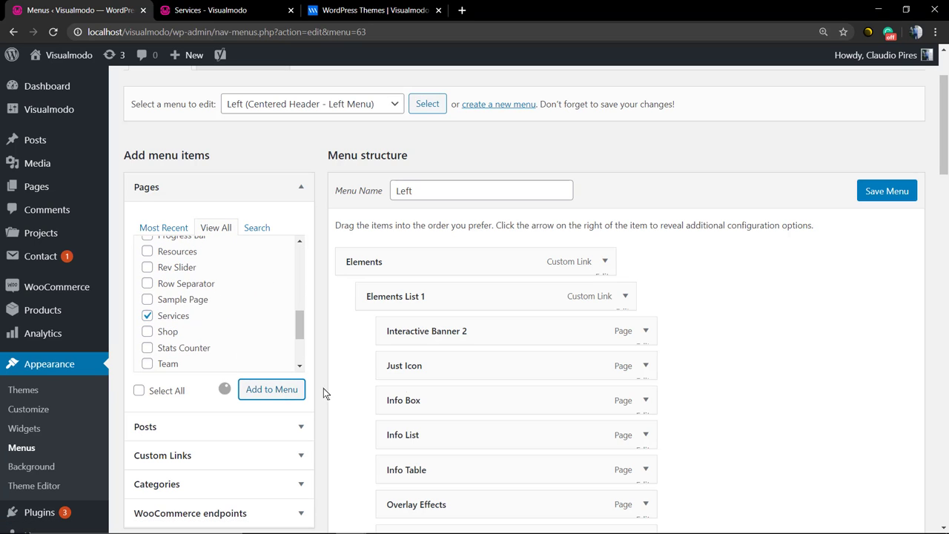
# - Move the new Services item from the end of the menu to the first position, above Elements
pyautogui.scroll(-20, 405, 382)
pyautogui.moveTo(408, 286)
pyautogui.mouseDown()
pyautogui.moveTo(393, 282)
pyautogui.moveTo(458, 286)
pyautogui.moveTo(438, 183)
pyautogui.moveTo(433, 309)
pyautogui.moveTo(427, 289)
pyautogui.mouseUp()
pyautogui.scroll(15, 392, 282)
pyautogui.scroll(10, 457, 286)
pyautogui.scroll(4, 438, 182)
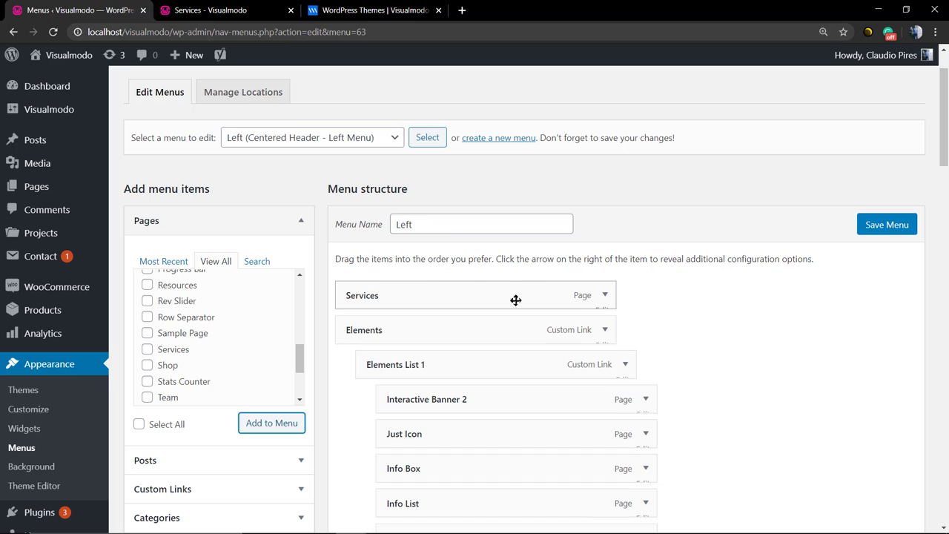
# - Set the Services menu item to open its link in a new window/tab and save the menu
pyautogui.click(602, 295)
pyautogui.scroll(-2, 440, 364)
pyautogui.click(373, 260)
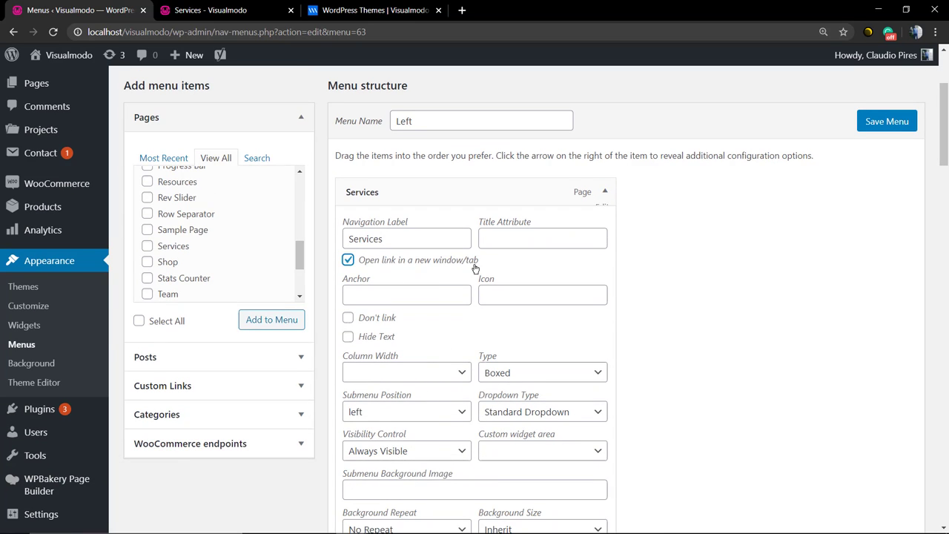
pyautogui.scroll(2, 747, 235)
pyautogui.click(887, 224)
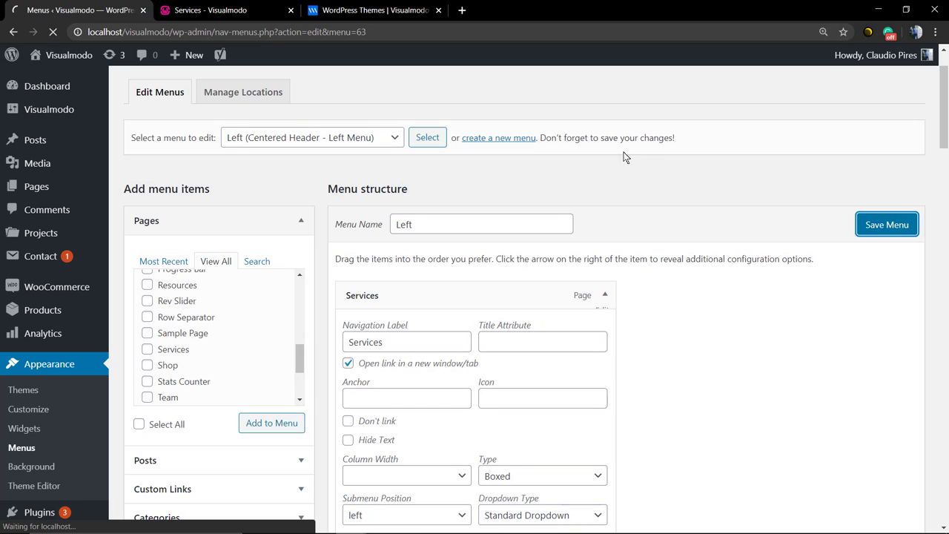
# - Test the Services link in the refreshed live site's header, and reopen the Services item's settings in the menu editor
pyautogui.click(211, 10)
pyautogui.press('F5')
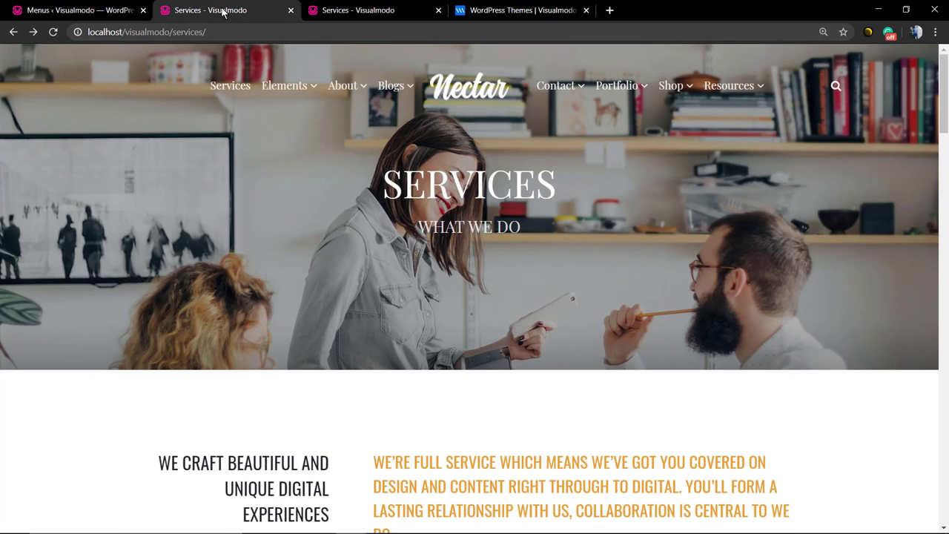
pyautogui.click(89, 11)
pyautogui.scroll(-1, 580, 334)
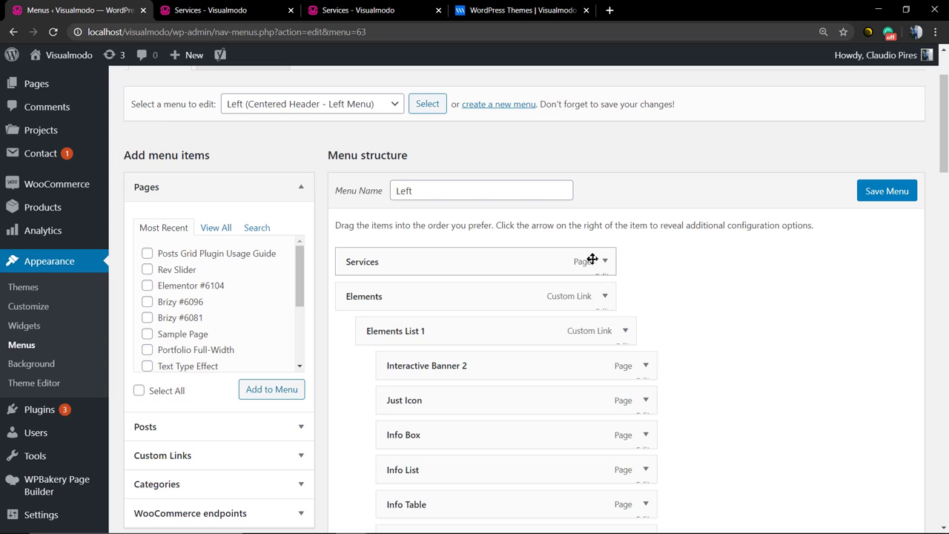
pyautogui.click(604, 261)
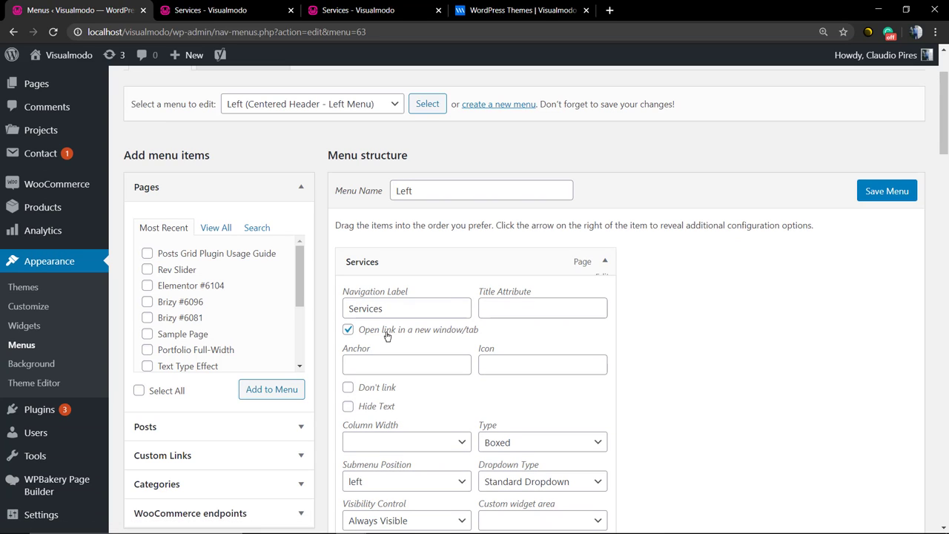